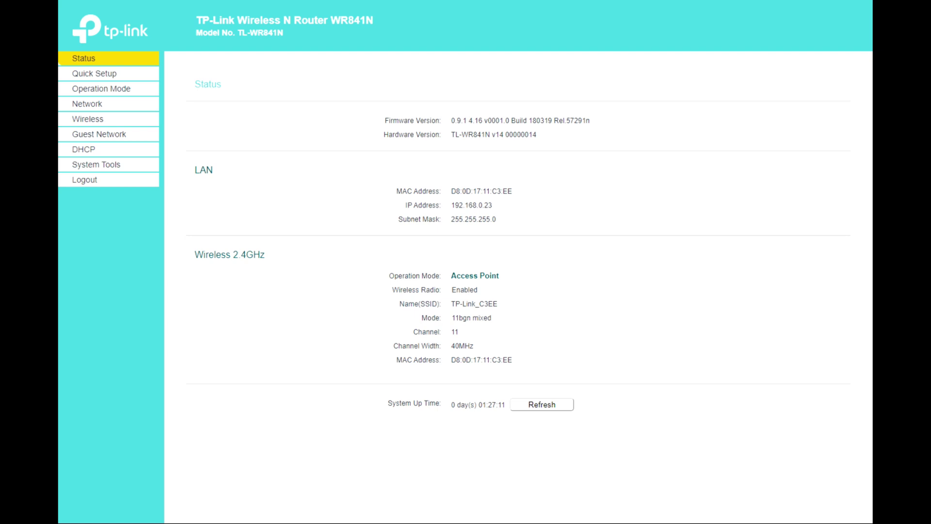
# Start Quick Setup and try Wireless Router mode, then go back and choose WISP
pyautogui.click(90, 75)
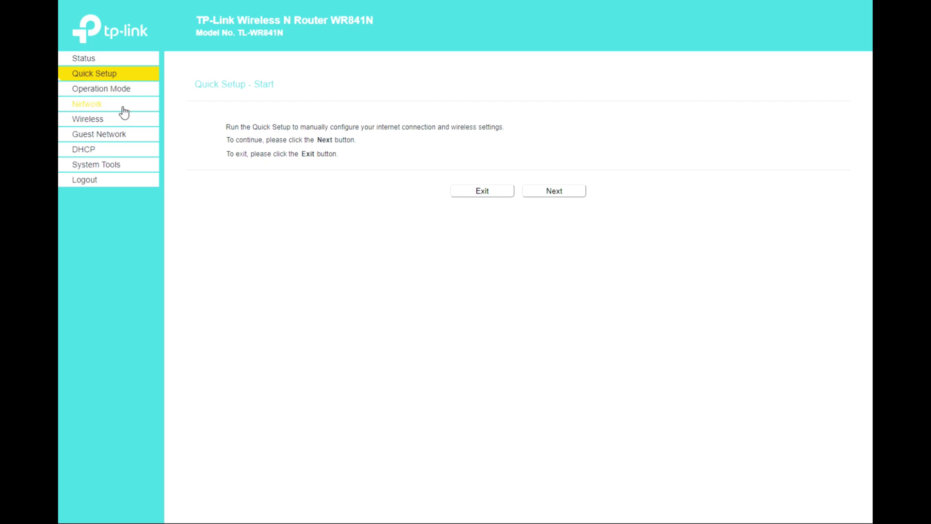
pyautogui.click(563, 192)
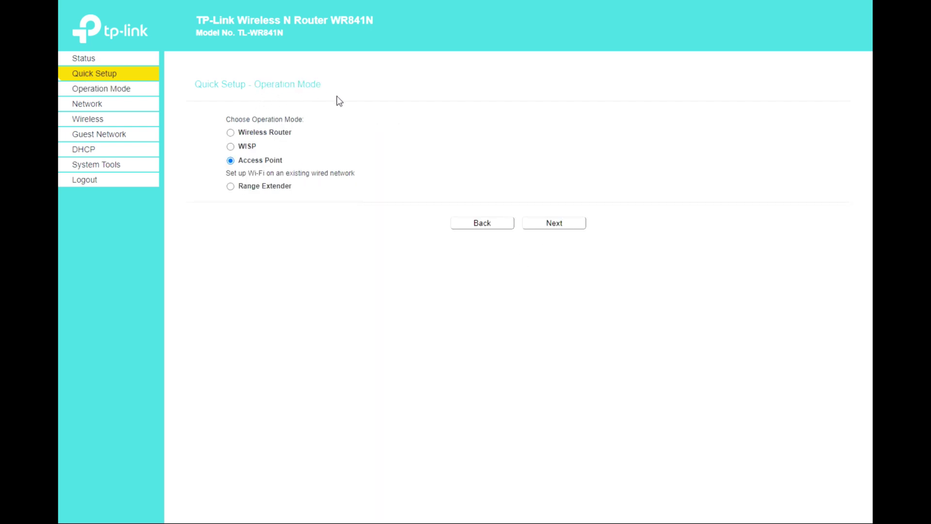
pyautogui.click(231, 132)
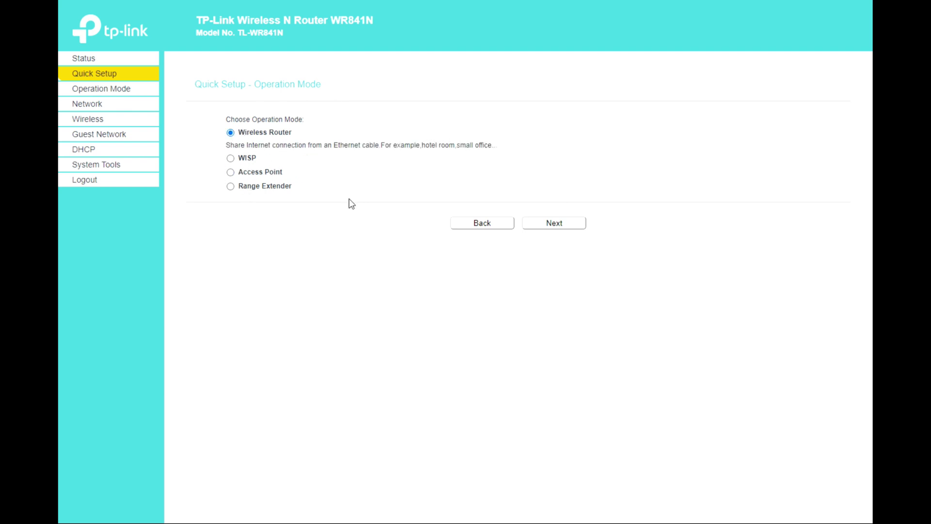
pyautogui.click(576, 230)
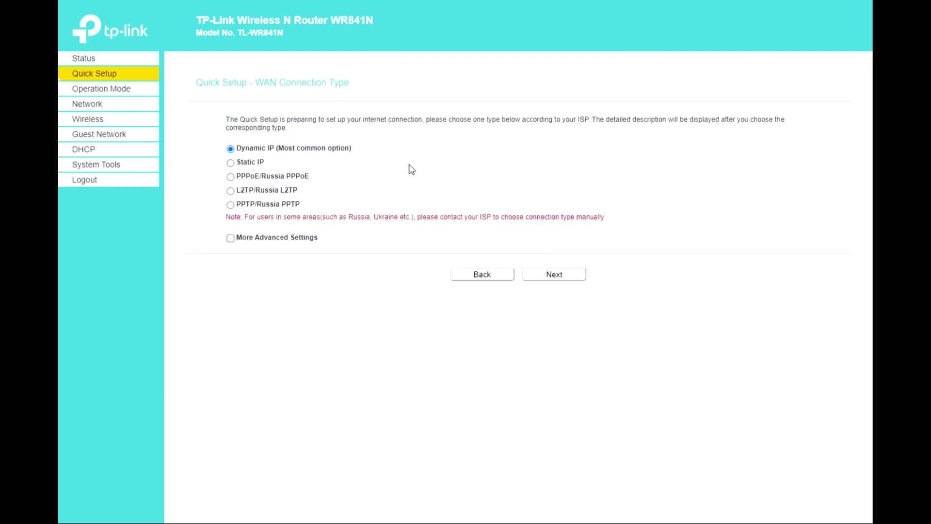
pyautogui.click(478, 275)
pyautogui.click(231, 156)
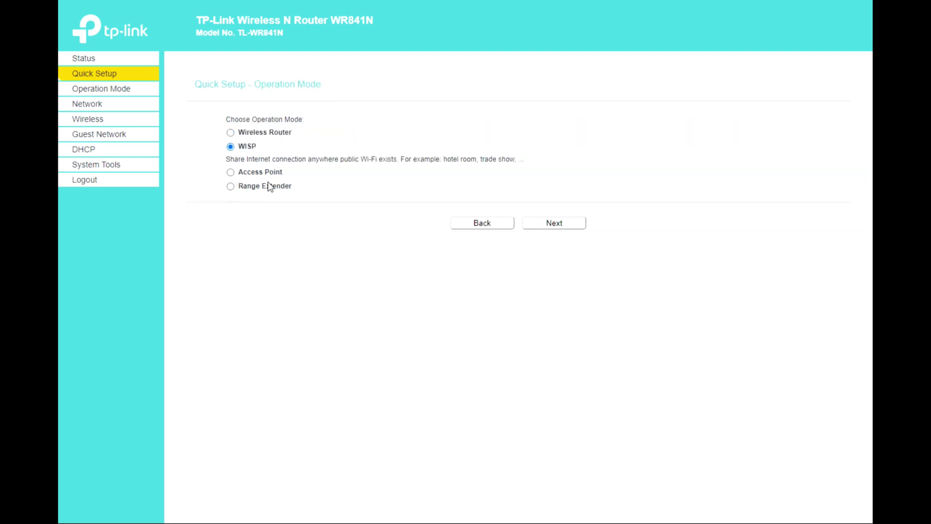
# Choose Access Point as the operation mode and continue to the Wireless step
pyautogui.click(555, 225)
pyautogui.click(489, 276)
pyautogui.click(231, 174)
pyautogui.click(554, 227)
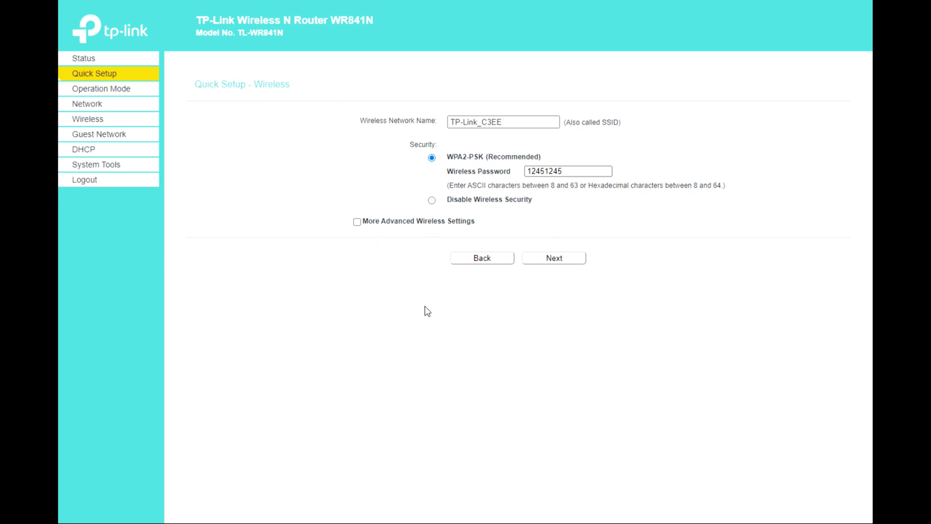
# Check the advanced wireless Mode stays 11bgn mixed, review the channel, and go back
pyautogui.click(357, 222)
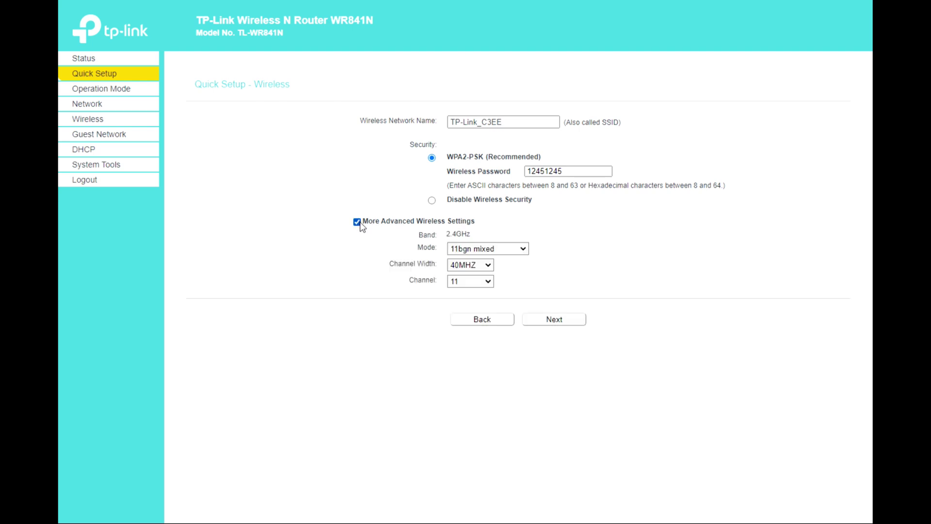
pyautogui.click(511, 248)
pyautogui.click(511, 248)
pyautogui.click(487, 280)
pyautogui.click(513, 321)
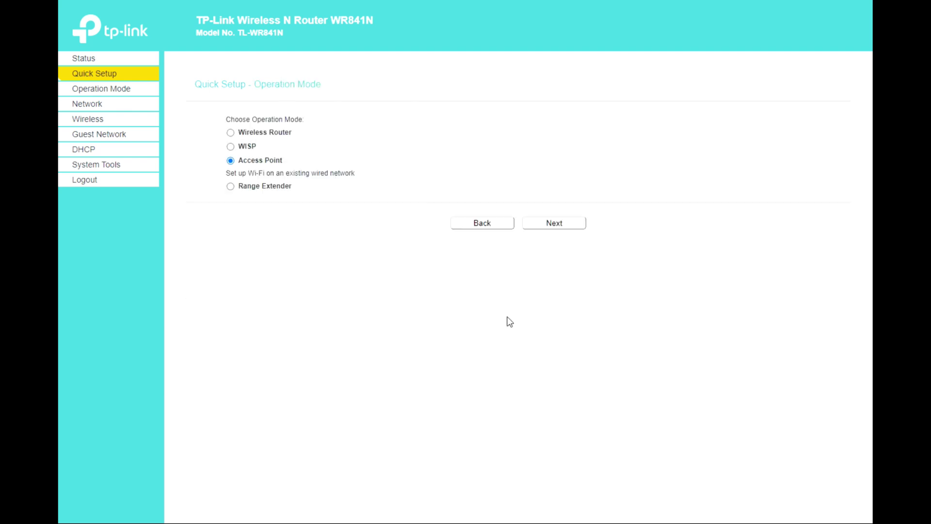
# Select Range Extender to view the AP List, then go back and open Status
pyautogui.click(230, 187)
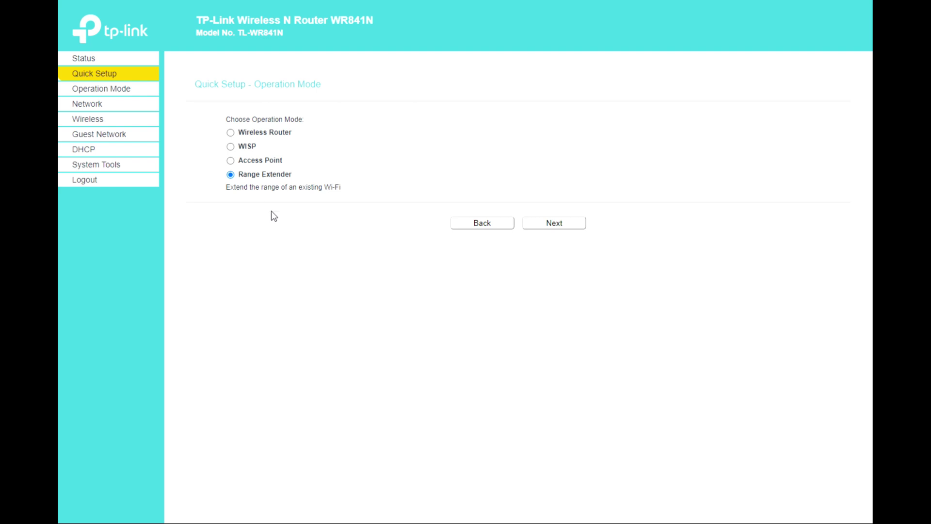
pyautogui.click(558, 230)
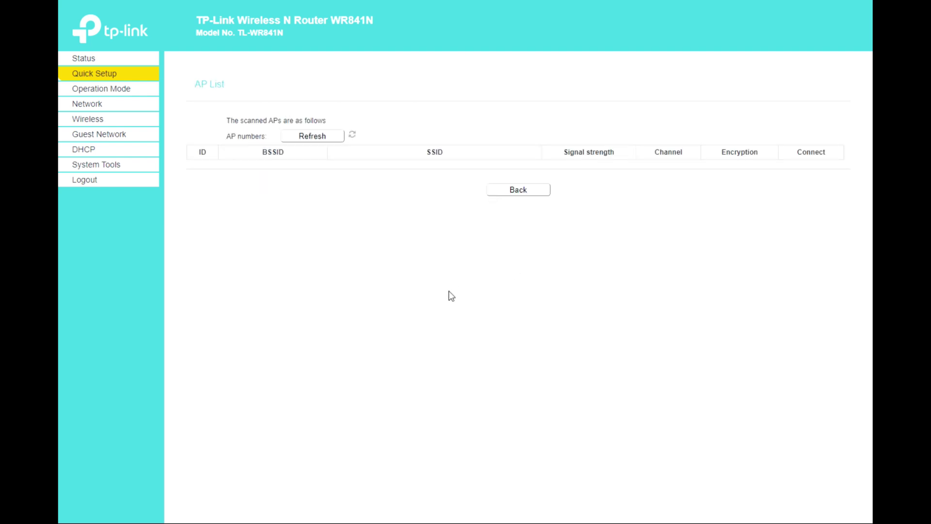
pyautogui.click(518, 192)
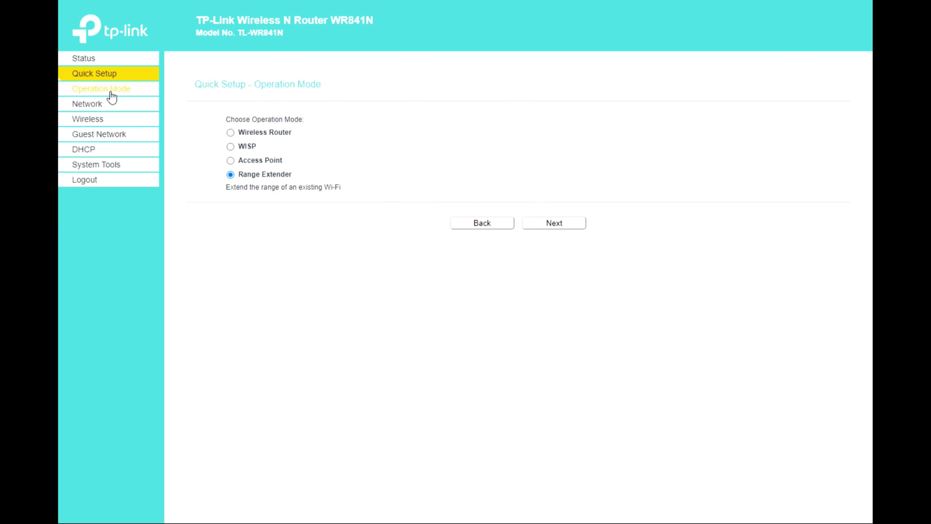
pyautogui.click(90, 59)
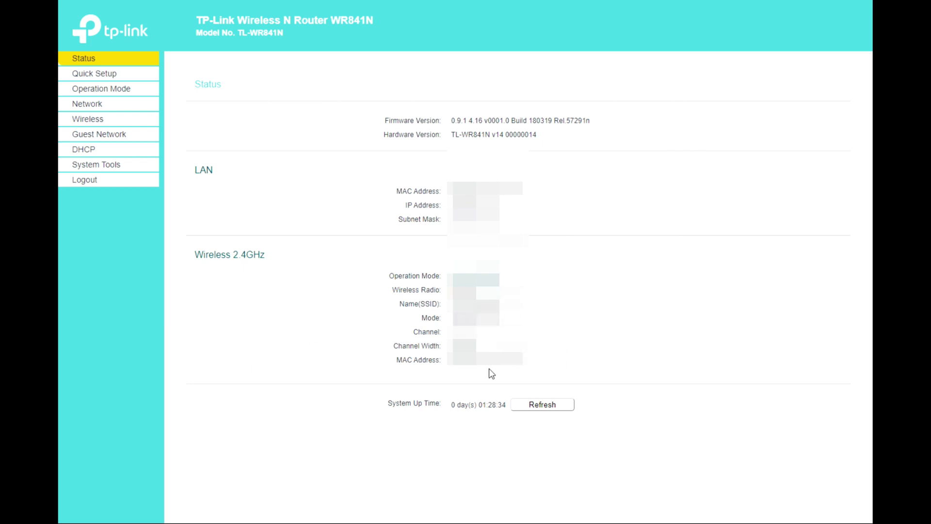
# Try Static IP as LAN type, revert to Smart IP(DHCP), then open Wireless basic settings
pyautogui.click(94, 103)
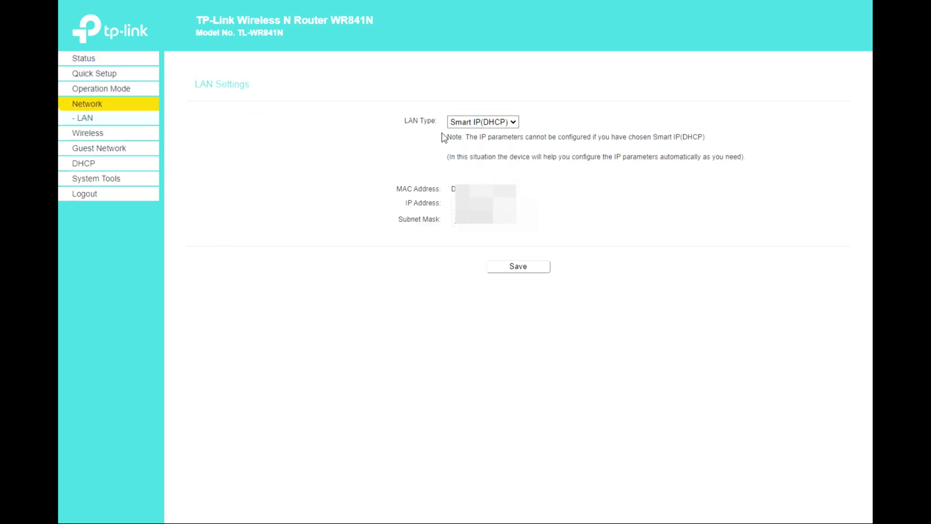
pyautogui.click(514, 125)
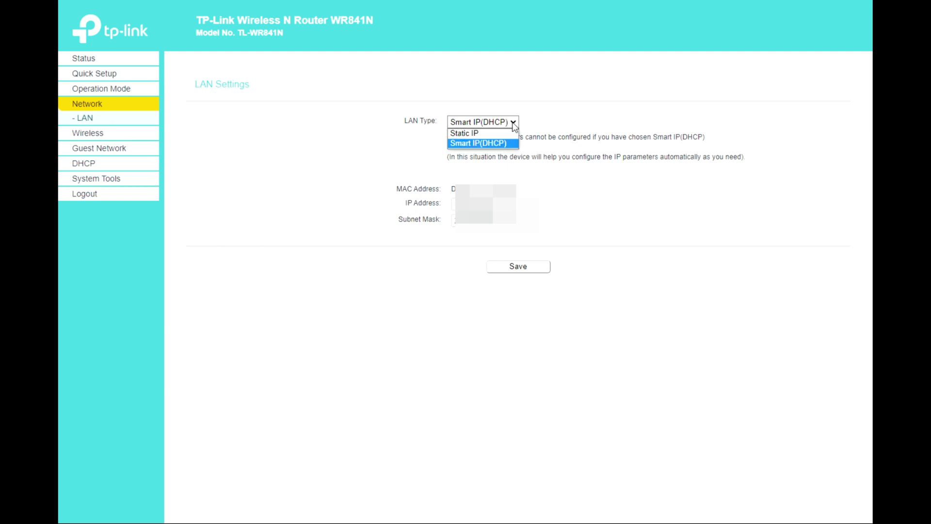
pyautogui.click(514, 125)
pyautogui.click(513, 123)
pyautogui.click(465, 133)
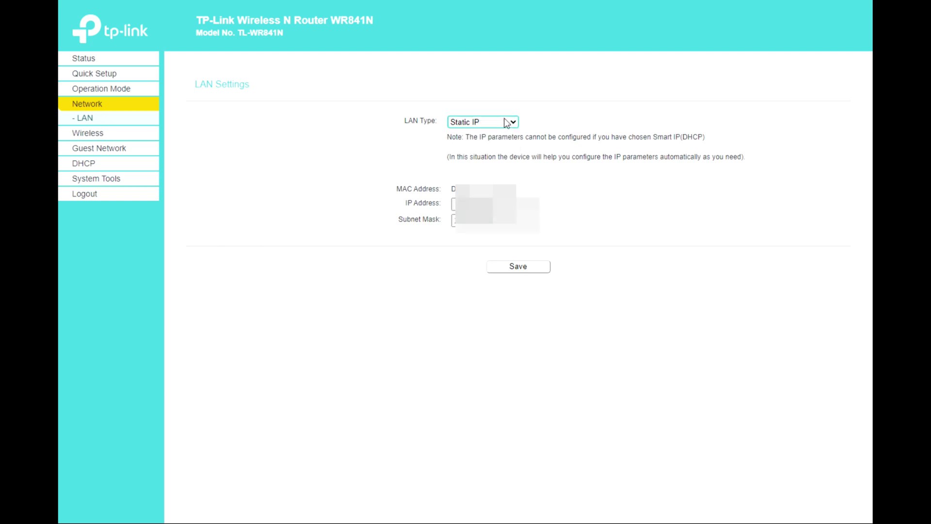
pyautogui.click(508, 122)
pyautogui.click(503, 143)
pyautogui.click(90, 119)
pyautogui.click(92, 135)
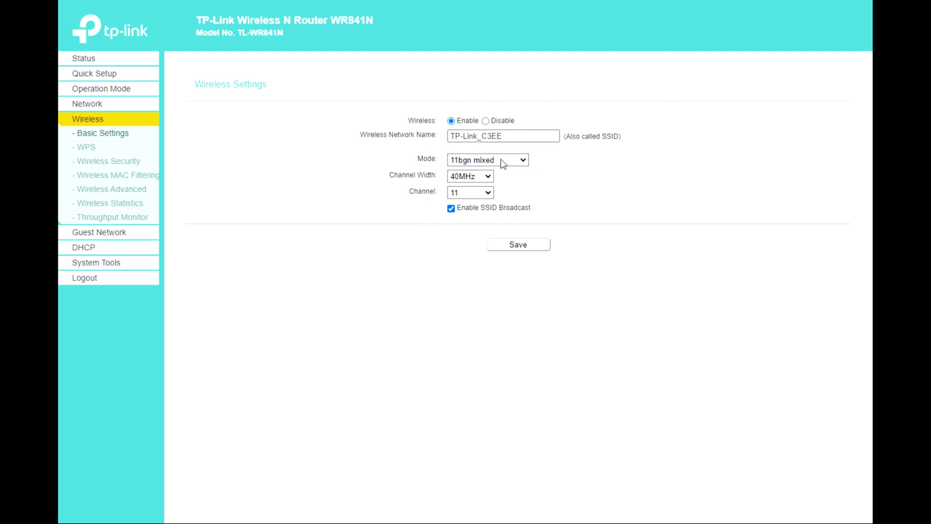
# View the WPS page, then the Wireless Security settings
pyautogui.click(95, 148)
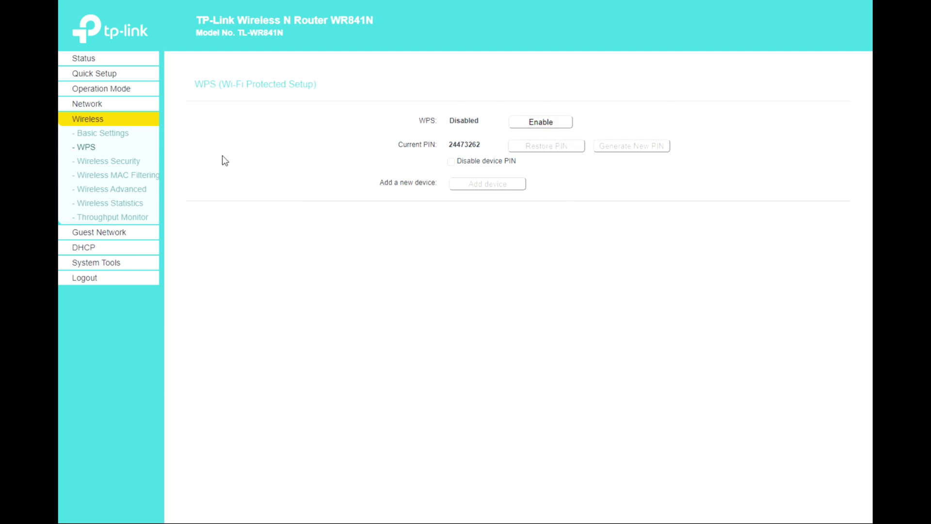
pyautogui.click(121, 164)
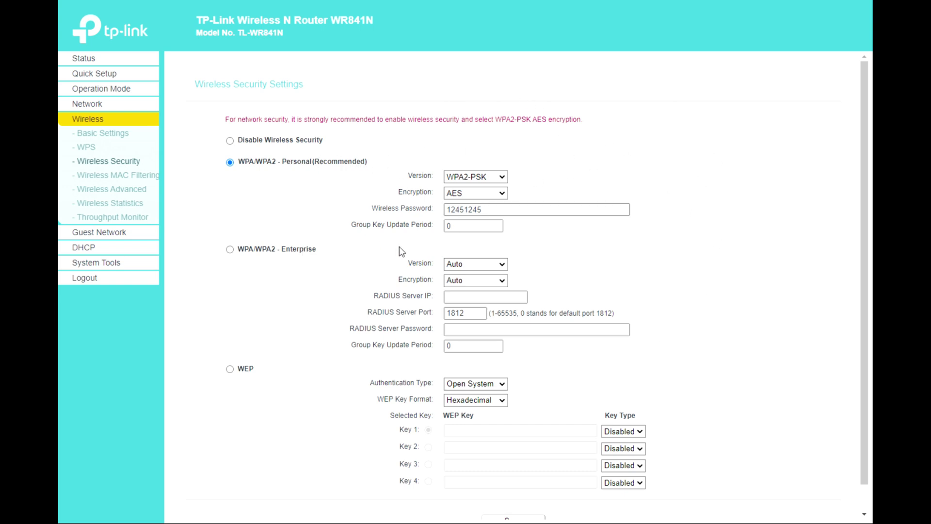
# Keep security at WPA2-PSK with AES, WEP at Open System and Hexadecimal
pyautogui.click(457, 181)
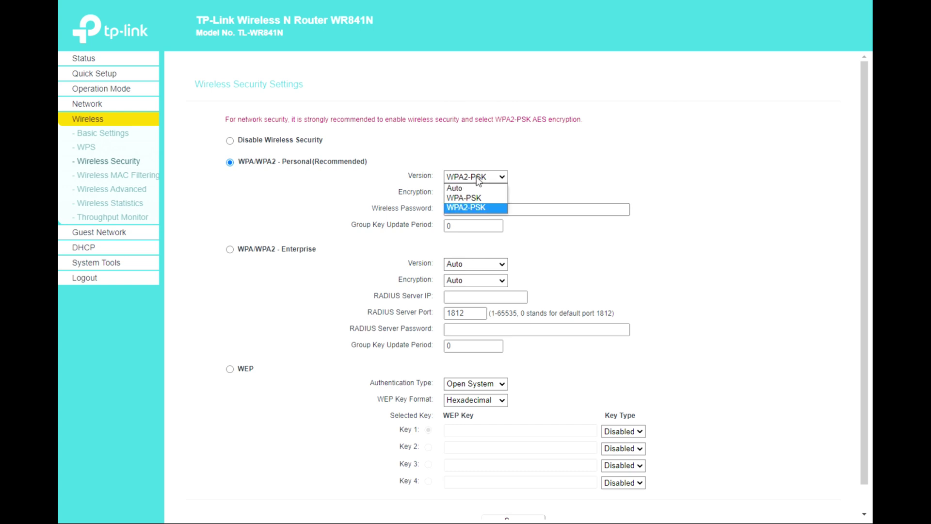
pyautogui.click(477, 176)
pyautogui.click(468, 193)
pyautogui.click(471, 198)
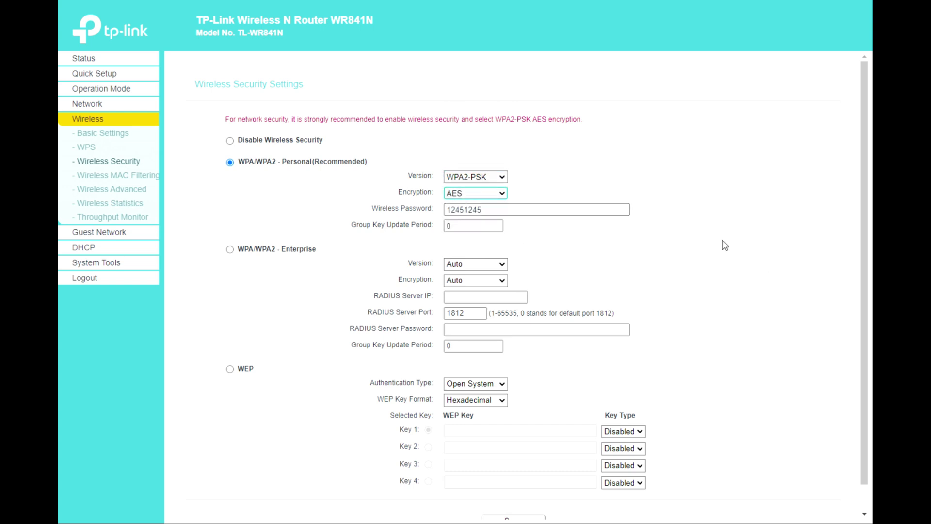
pyautogui.scroll(-1, 672, 318)
pyautogui.click(483, 360)
pyautogui.click(487, 360)
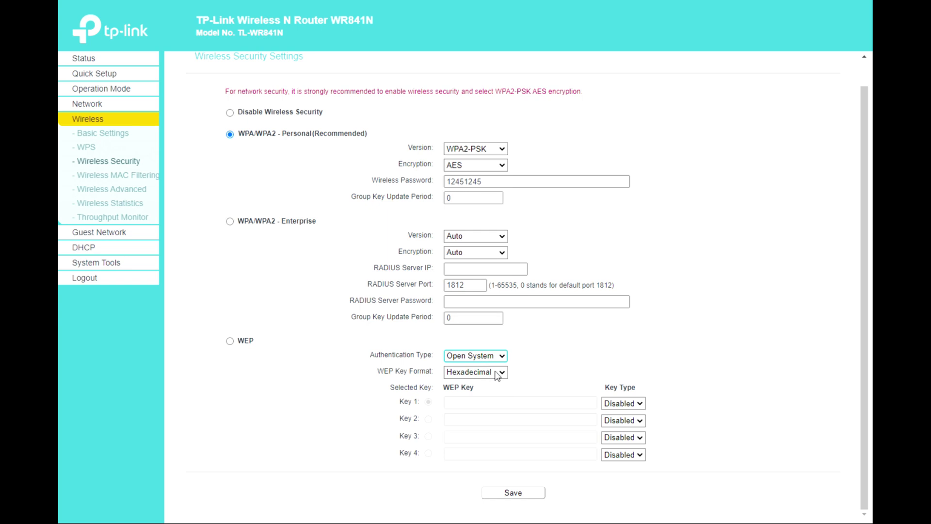
pyautogui.click(493, 373)
pyautogui.click(495, 376)
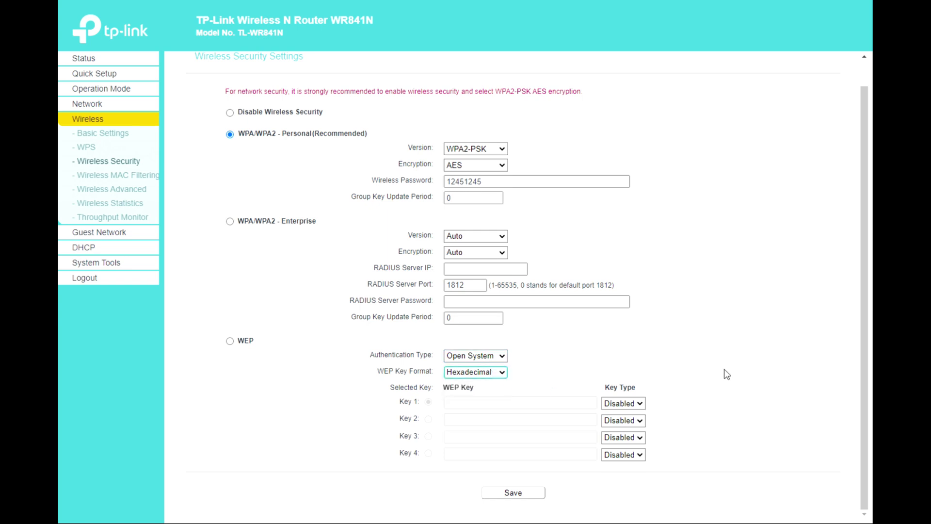
# Visit MAC Filtering, keep transmit power High, and check the Wireless Statistics station list
pyautogui.click(121, 178)
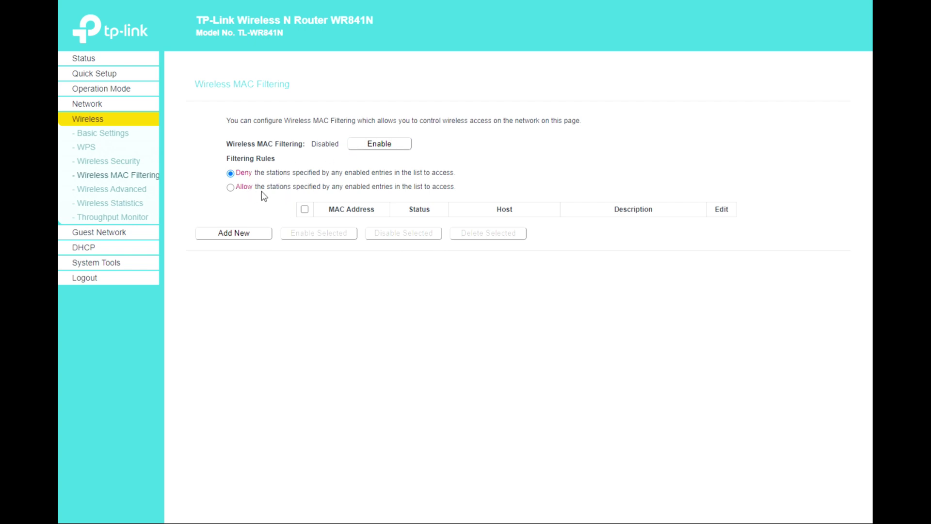
pyautogui.click(130, 191)
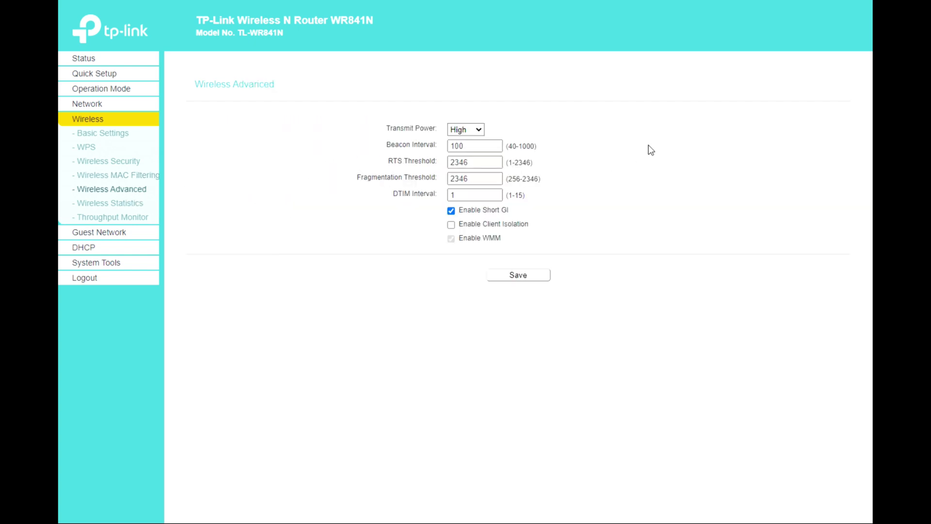
pyautogui.click(478, 130)
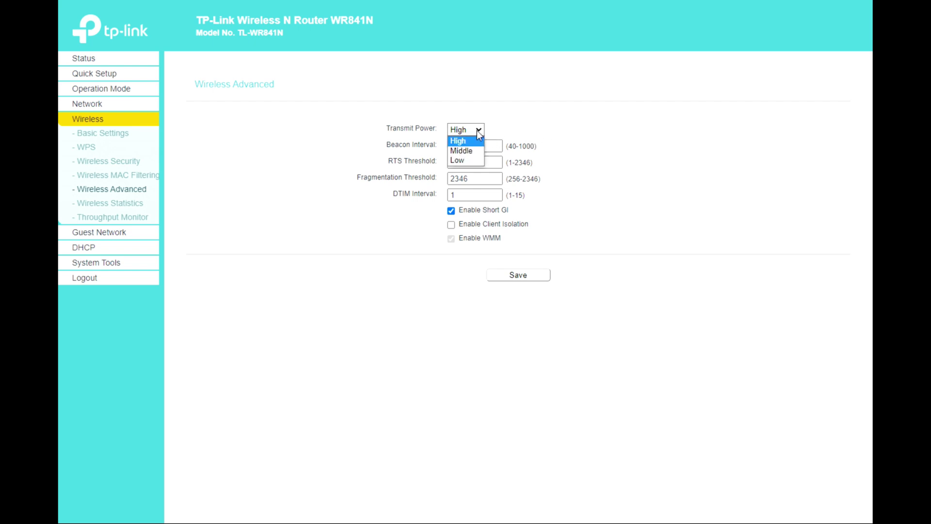
pyautogui.click(478, 130)
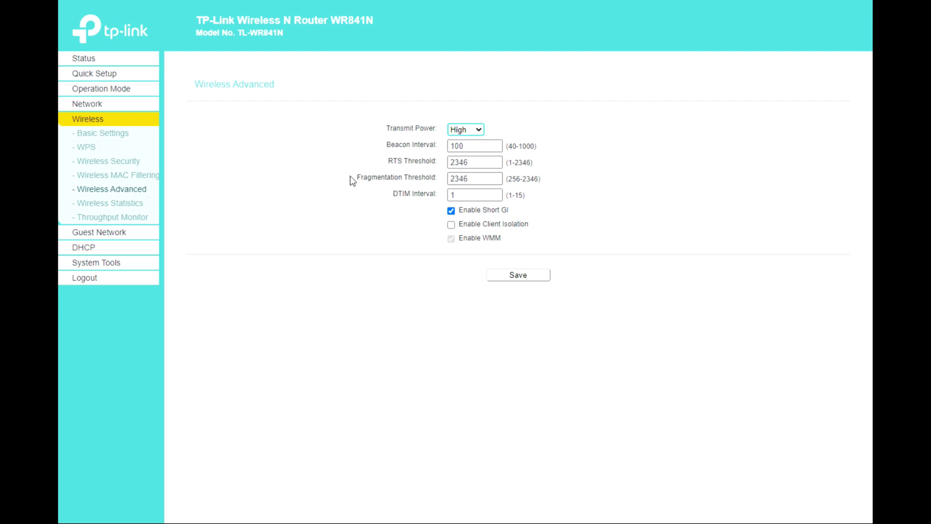
pyautogui.click(118, 204)
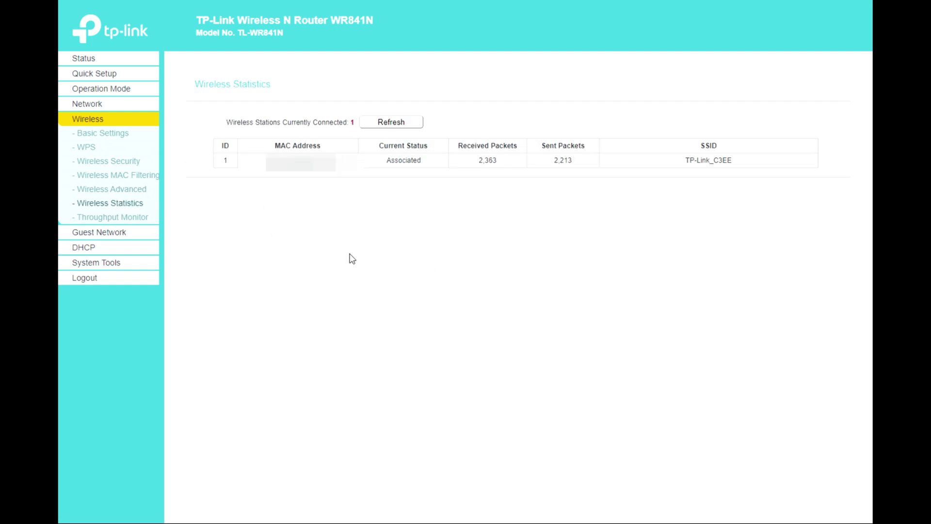
pyautogui.click(121, 217)
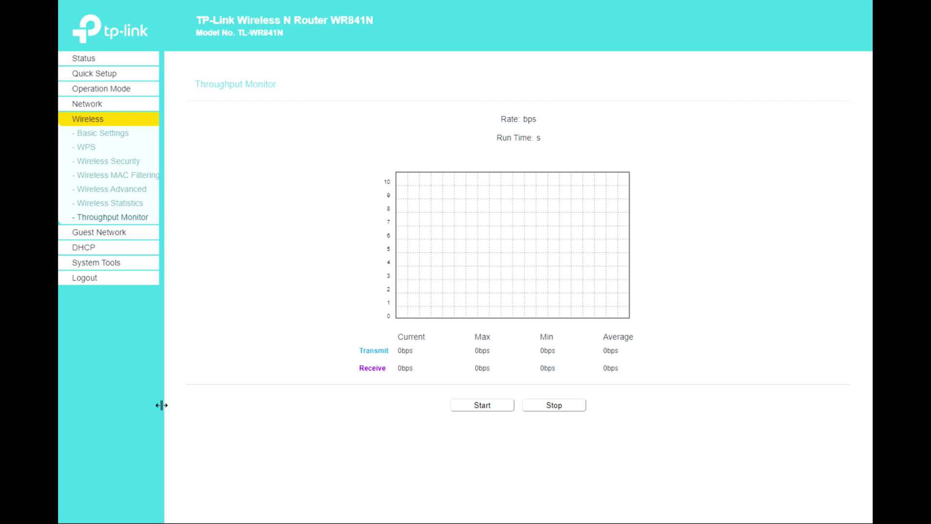
# Review the Guest Network schedule's Apply To options, leaving Each Day, then open DHCP
pyautogui.click(101, 235)
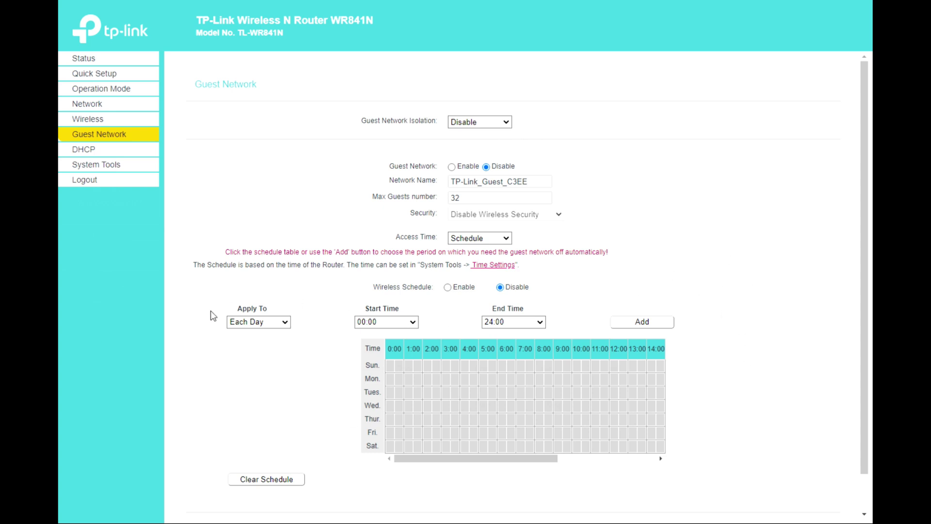
pyautogui.click(251, 324)
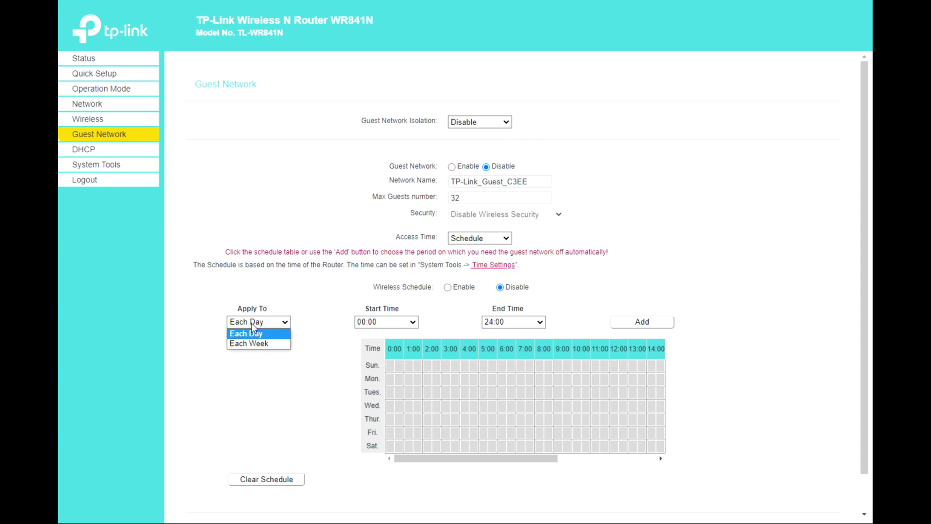
pyautogui.click(252, 326)
pyautogui.click(270, 324)
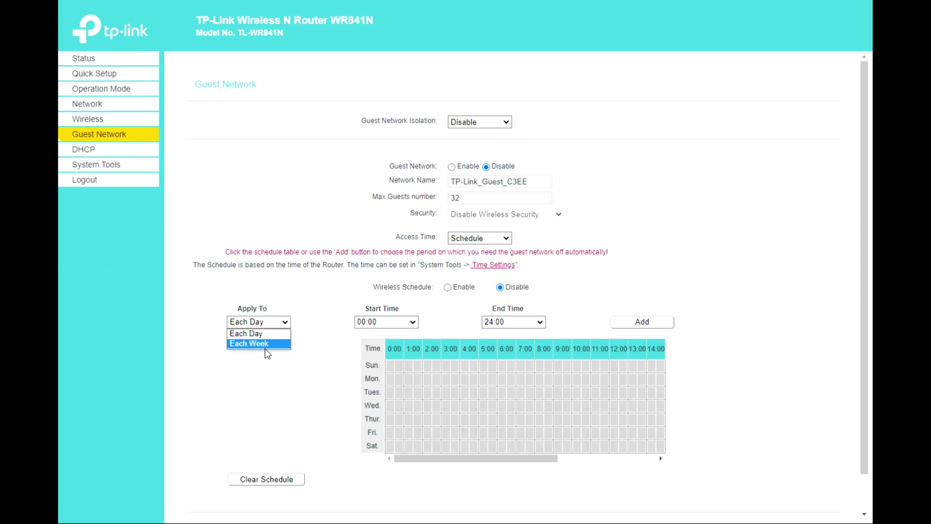
pyautogui.click(207, 312)
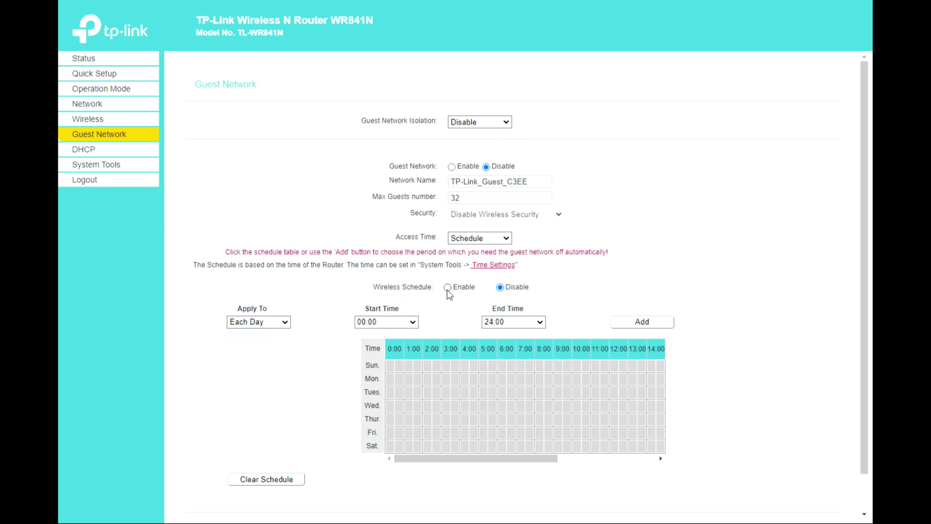
pyautogui.click(101, 150)
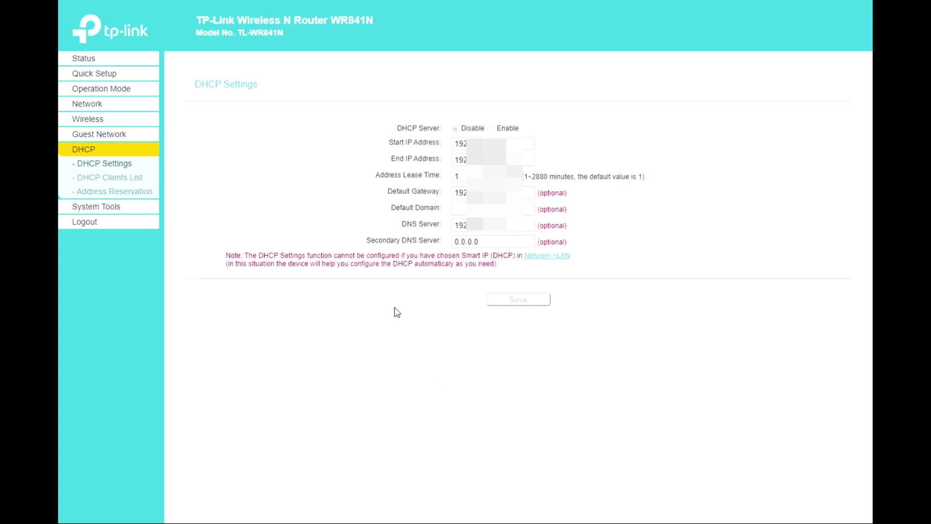
# Review the DHCP Clients List and Address Reservation, then open System Tools Time Settings
pyautogui.click(118, 184)
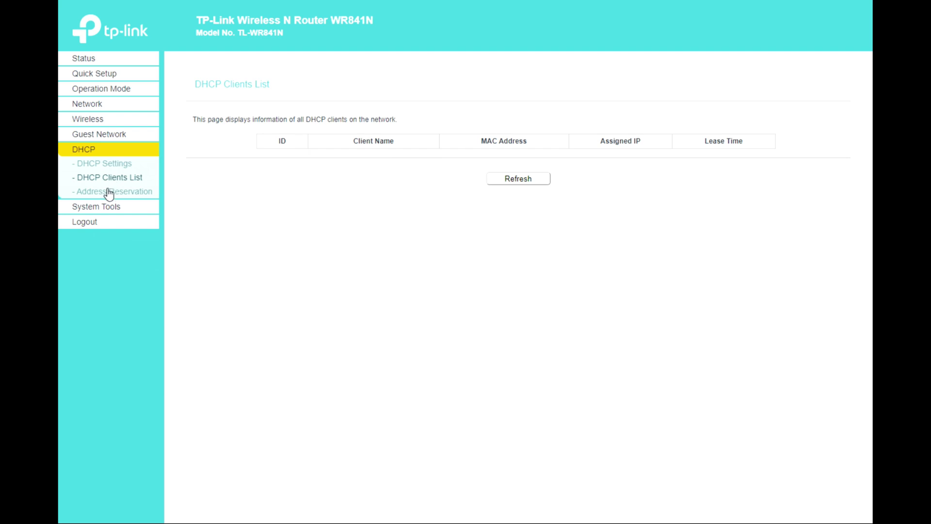
pyautogui.click(109, 191)
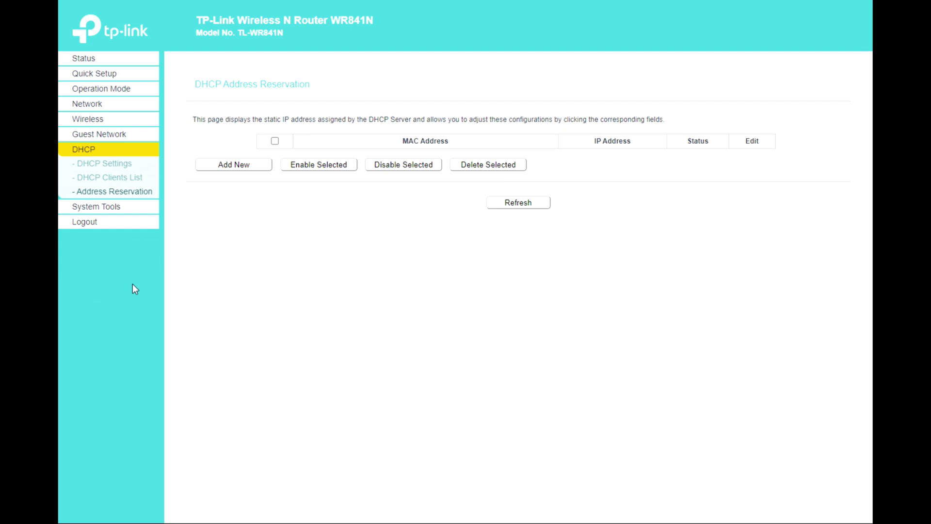
pyautogui.click(101, 208)
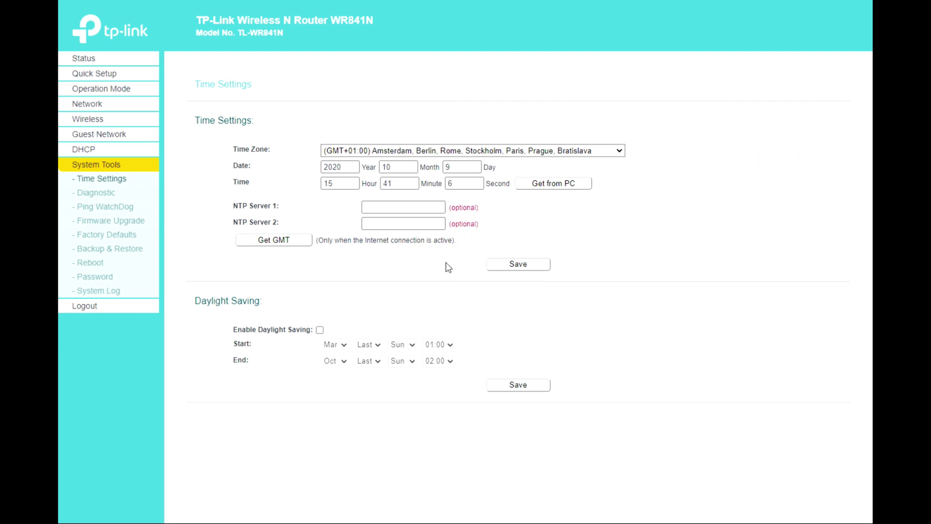
# Browse Diagnostic, Ping WatchDog, Firmware Upgrade, Factory Defaults and Backup & Restore pages
pyautogui.click(98, 194)
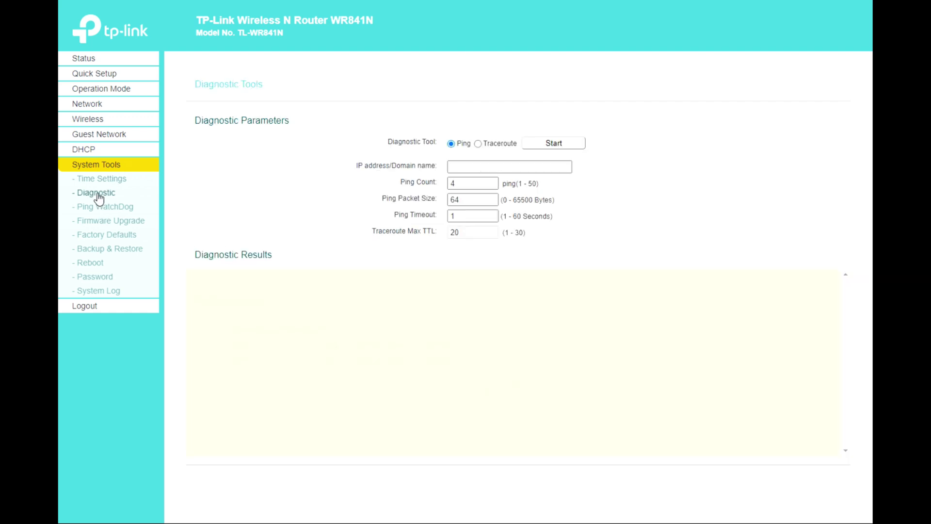
pyautogui.click(102, 207)
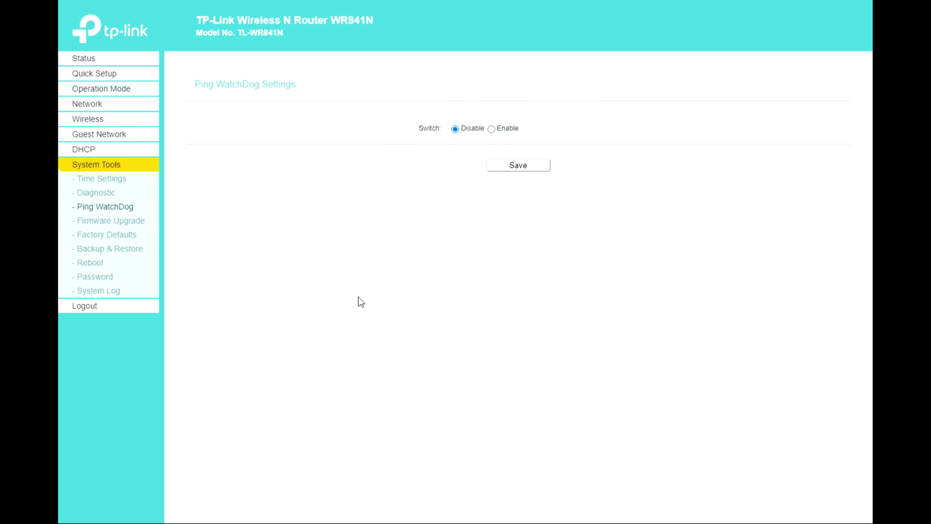
pyautogui.click(112, 220)
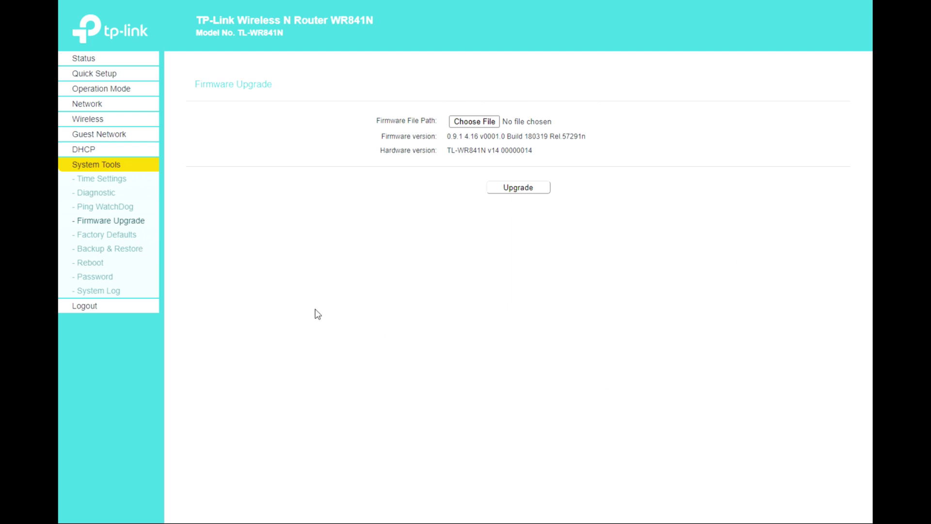
pyautogui.click(106, 237)
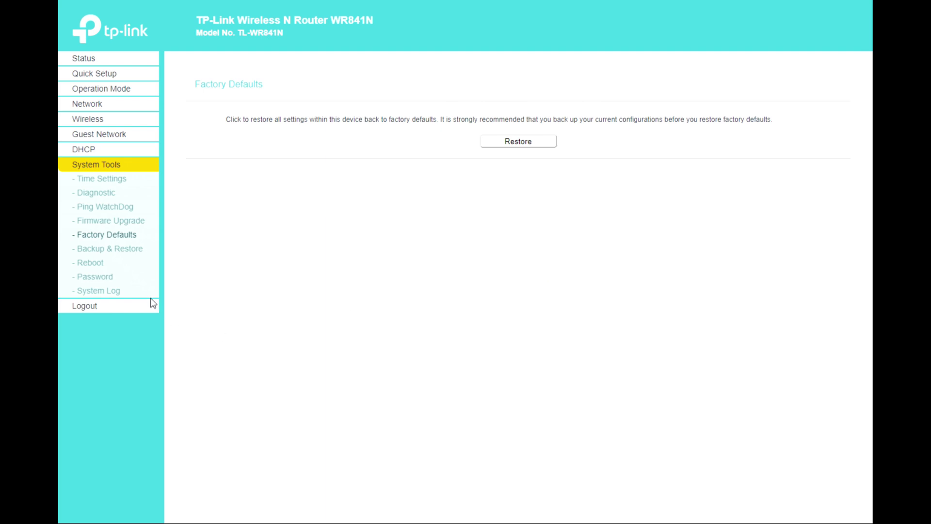
pyautogui.click(107, 249)
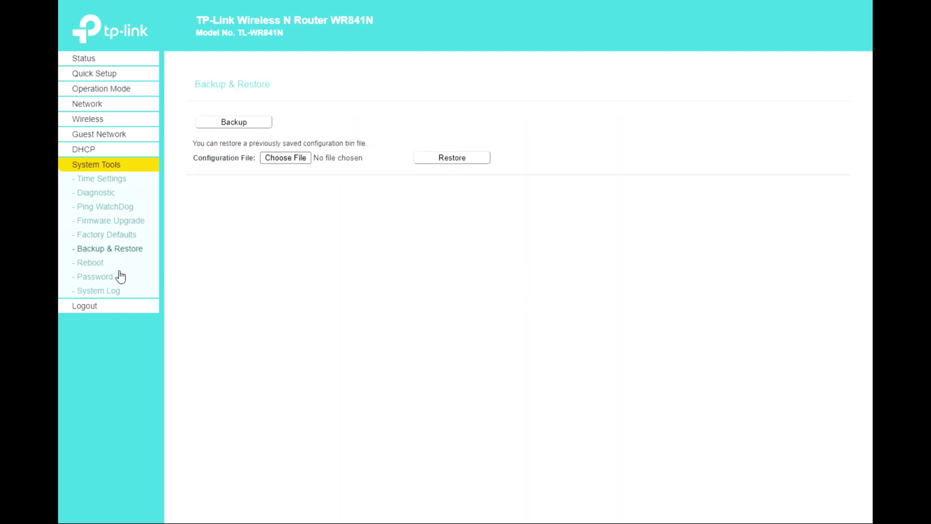
# On the Reboot page, set Enable Auto Reboot to Timeout, then Schedule
pyautogui.click(94, 264)
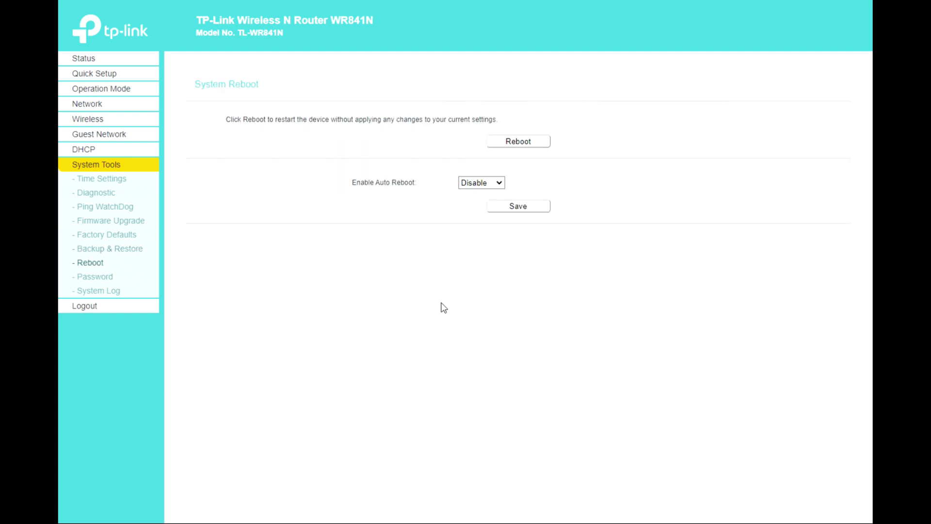
pyautogui.click(476, 184)
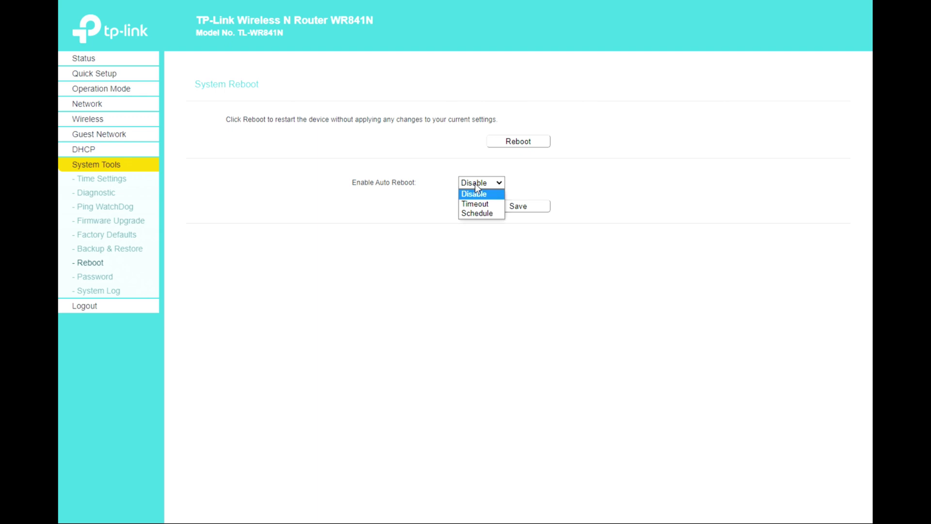
pyautogui.click(476, 202)
pyautogui.click(475, 187)
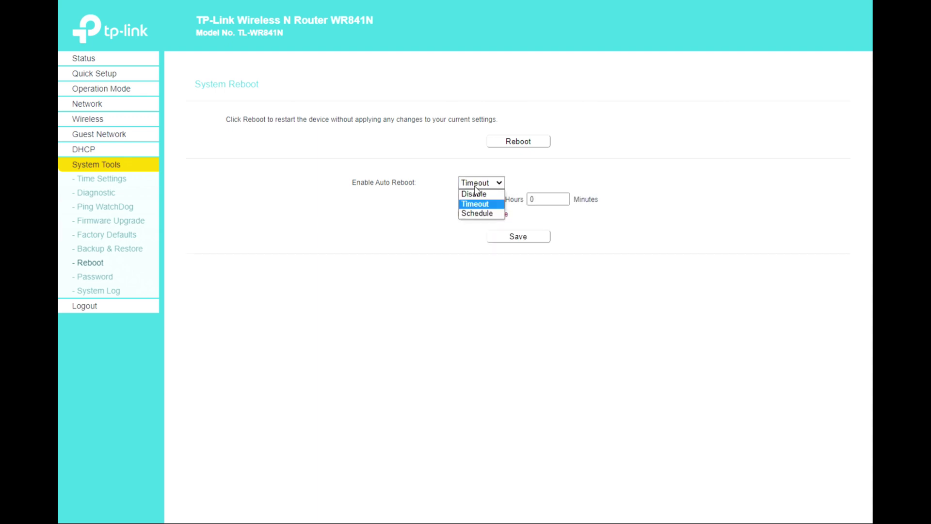
pyautogui.click(478, 214)
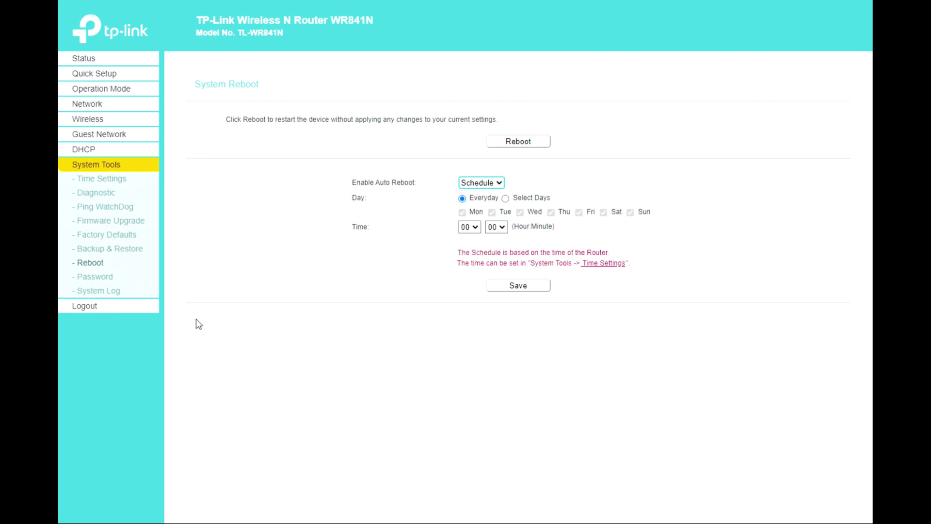
# Visit Password and System Log, then cancel the logout prompt to stay signed in
pyautogui.click(105, 277)
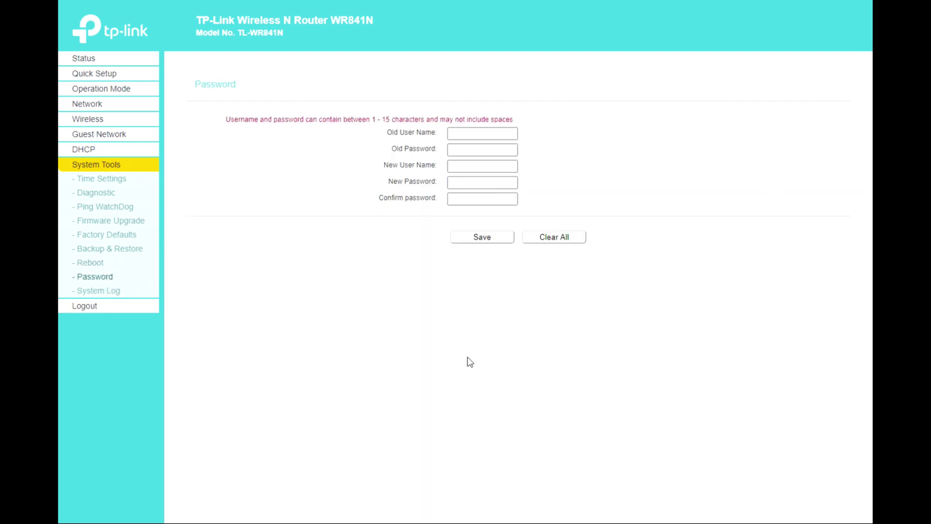
pyautogui.click(99, 291)
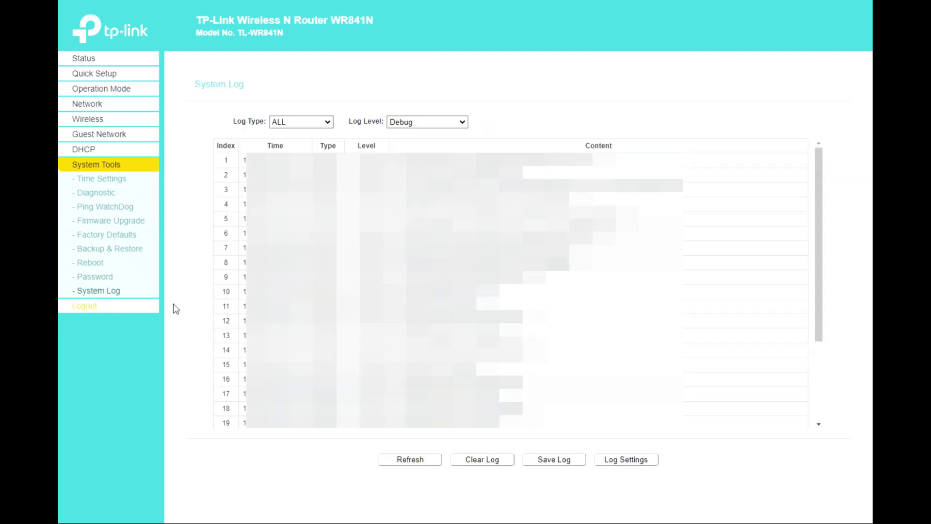
pyautogui.click(87, 306)
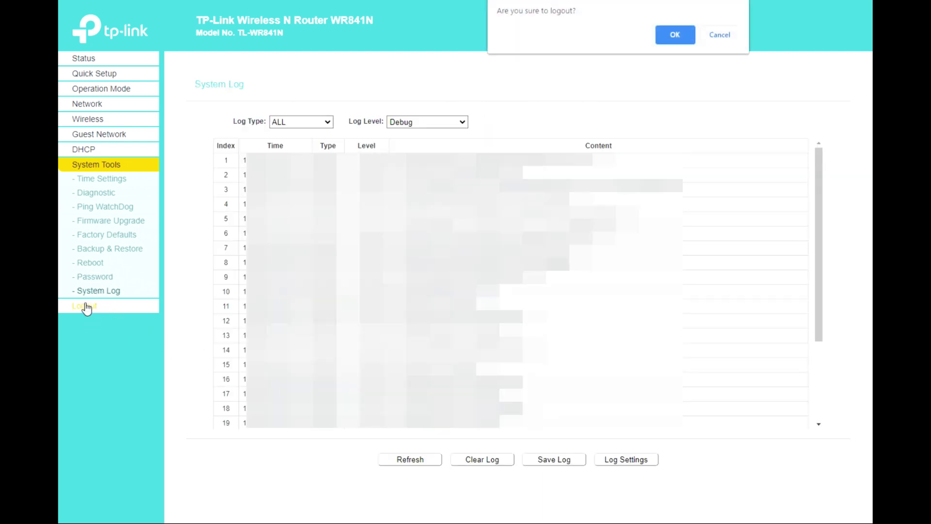
pyautogui.click(720, 32)
# Switch to the TP-Link Tether app's Tools screen, leaving the router admin signed in
pyautogui.click(82, 88)
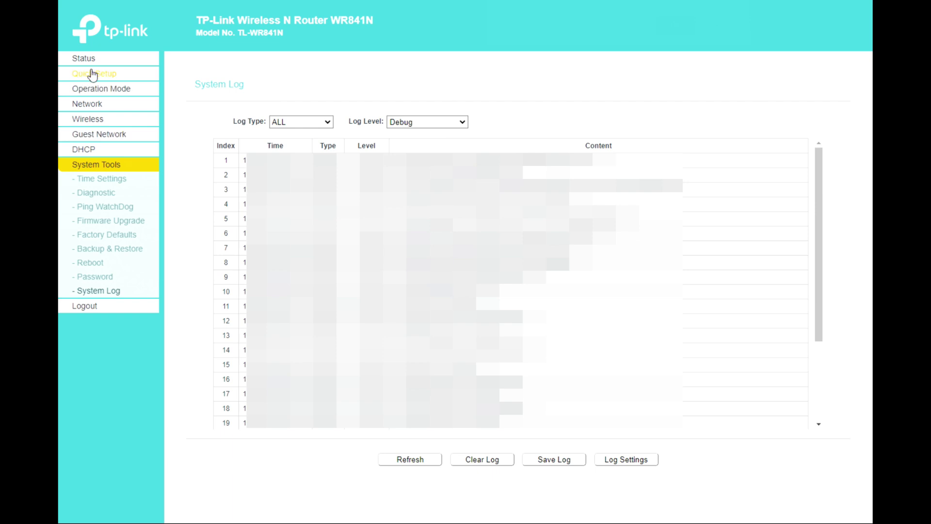